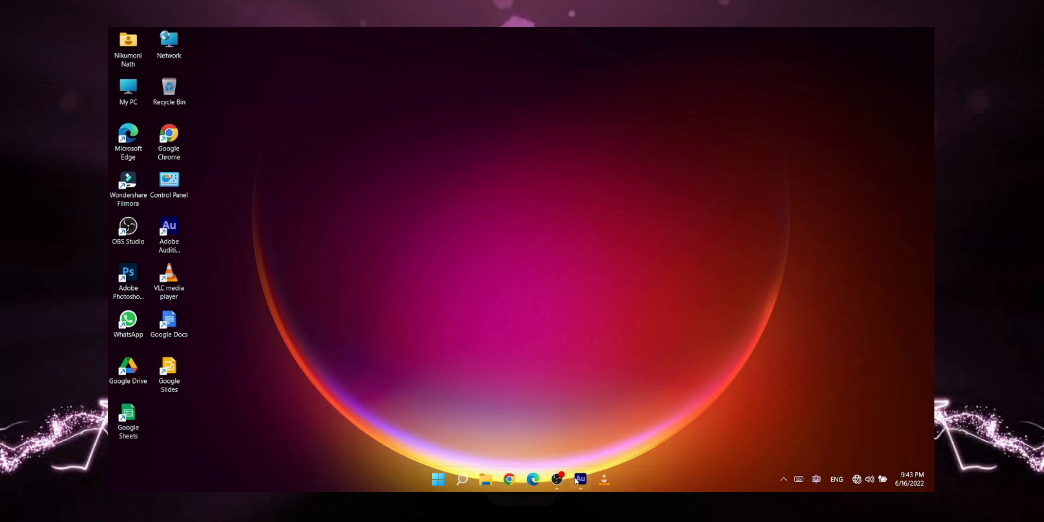
Switch to the Adobe Audition window.
mouse_move(580, 479)
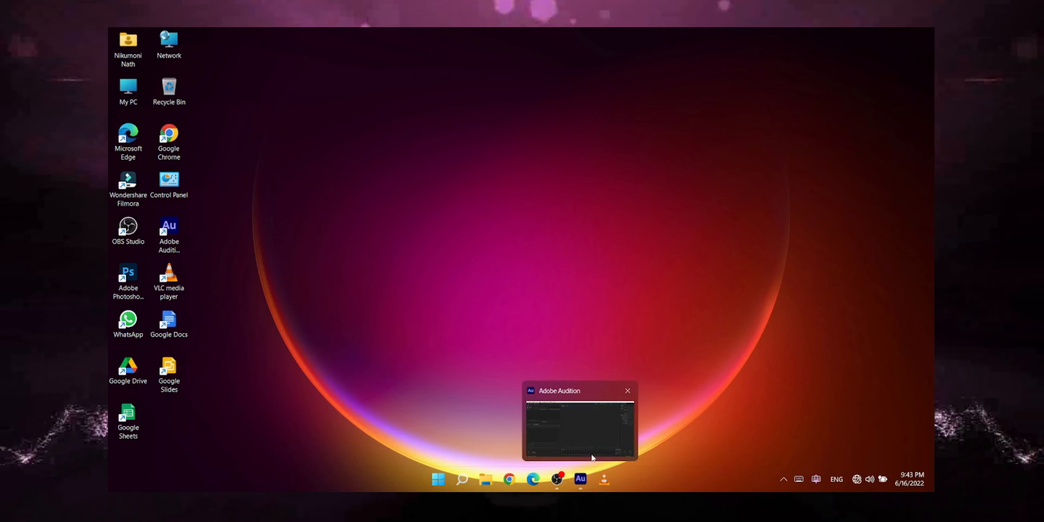
left_click(573, 421)
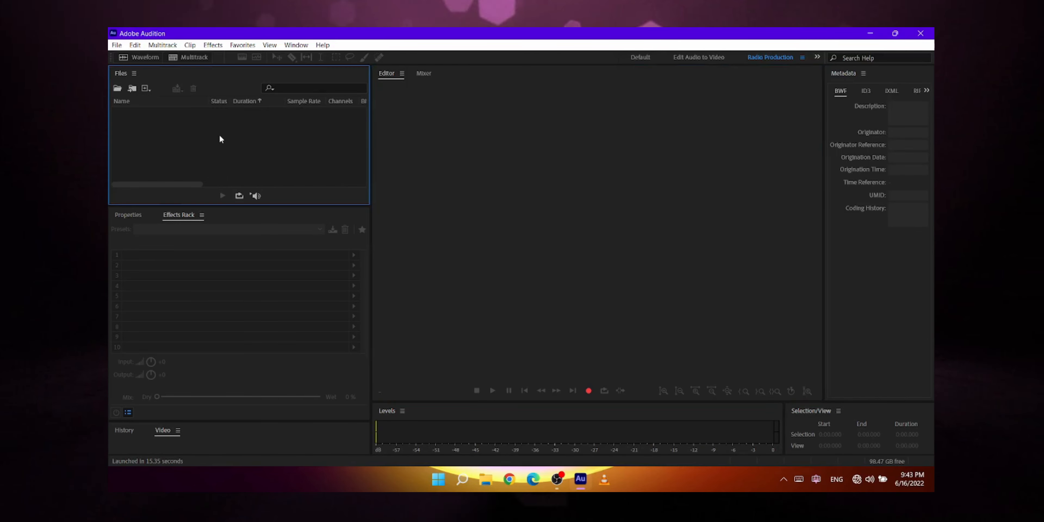
double_click(218, 135)
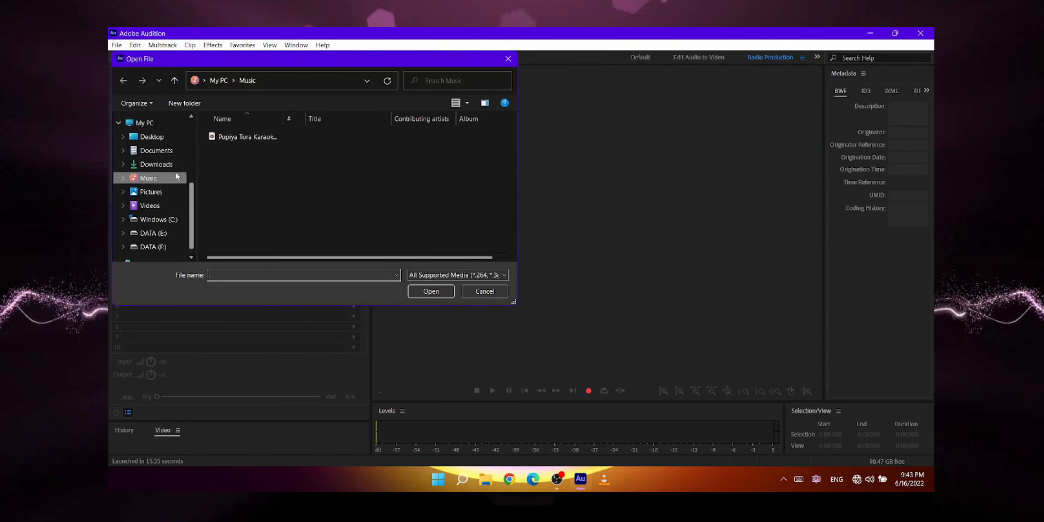
left_click(485, 292)
left_click(116, 45)
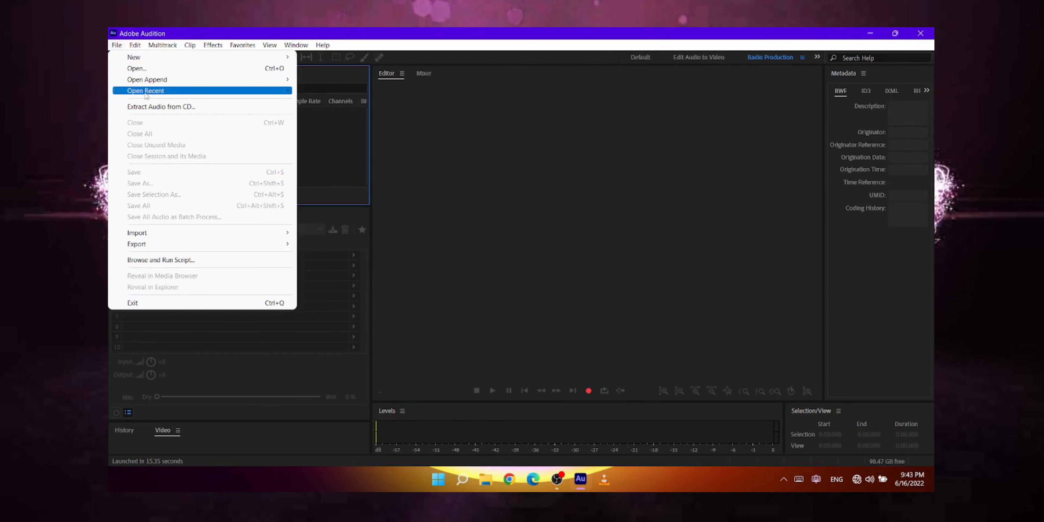
left_click(134, 68)
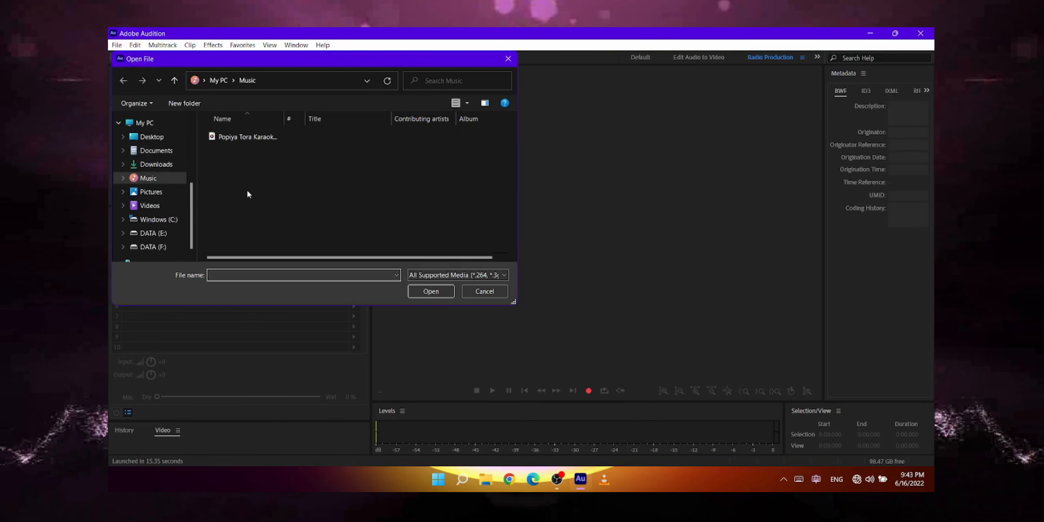
left_click(485, 291)
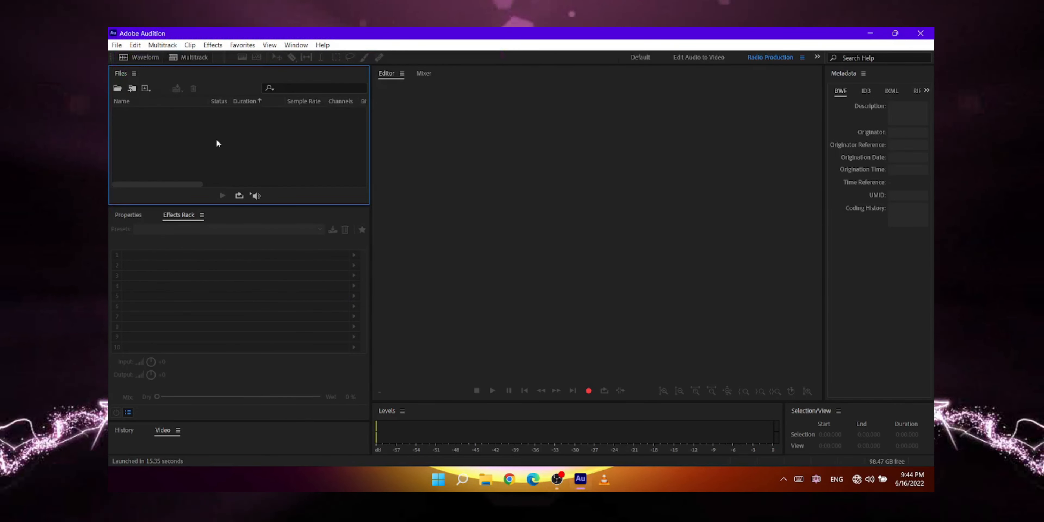
Open the MP3 file "My new video audio clip 1" from the Downloads folder.
double_click(217, 141)
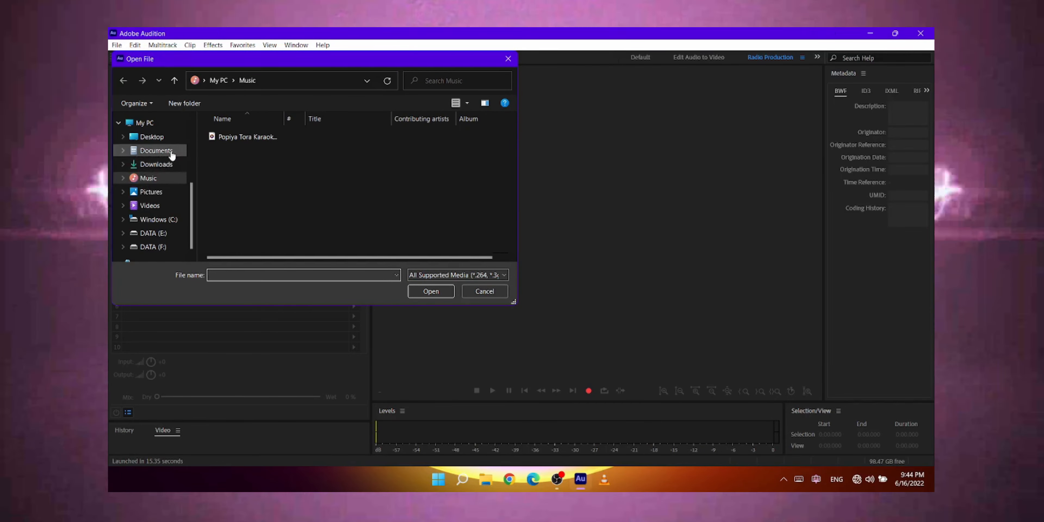
left_click(156, 164)
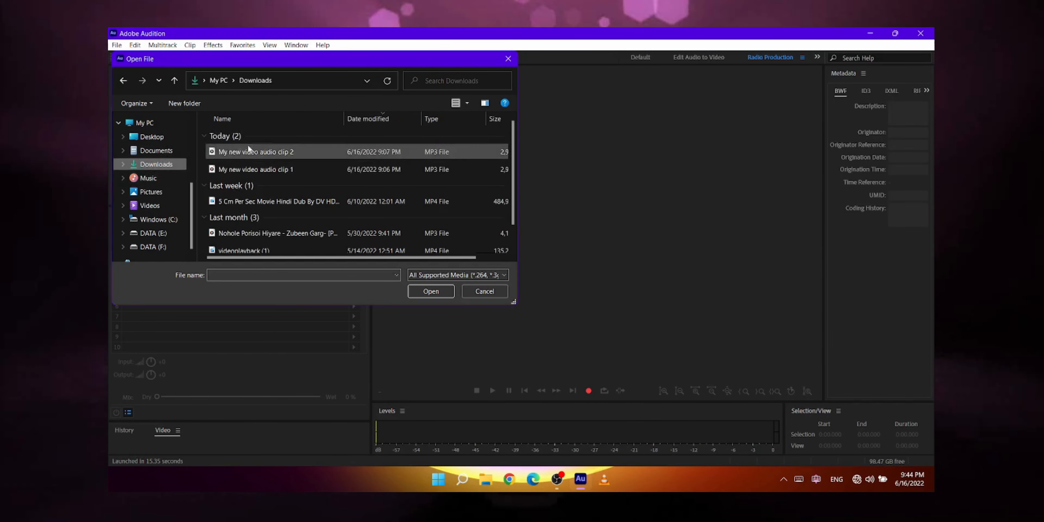
double_click(286, 170)
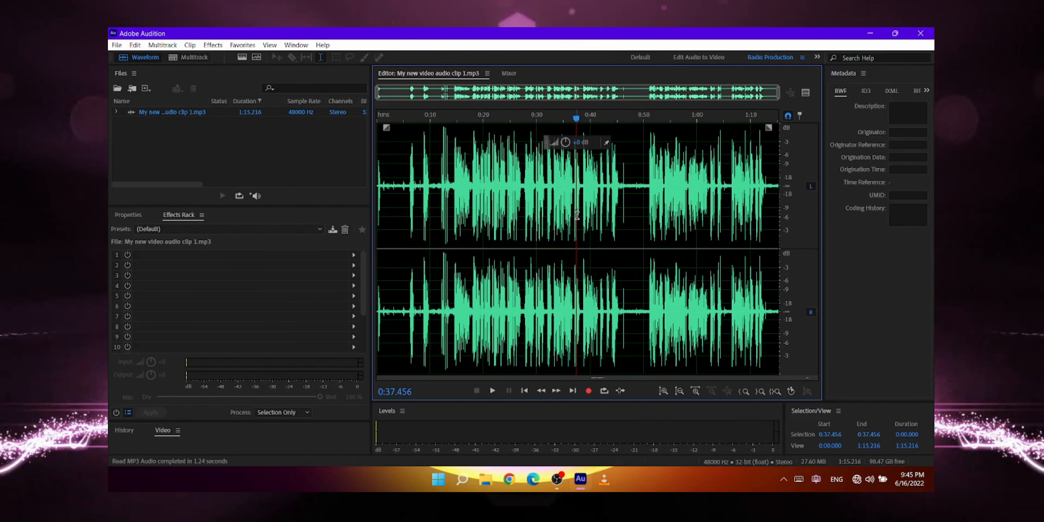
Select the clip's entire waveform and normalize it to -0.1 dB.
left_click(577, 215)
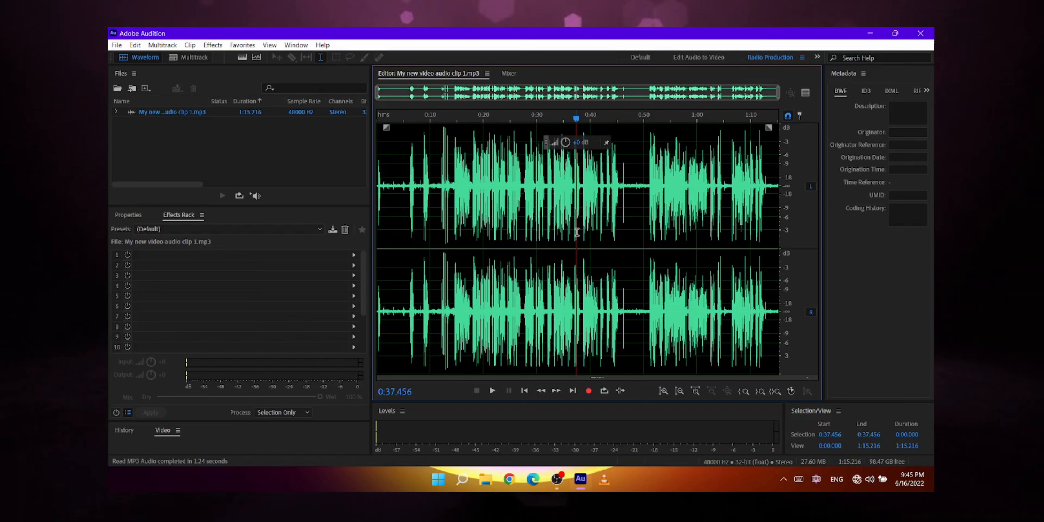
key("ctrl+a")
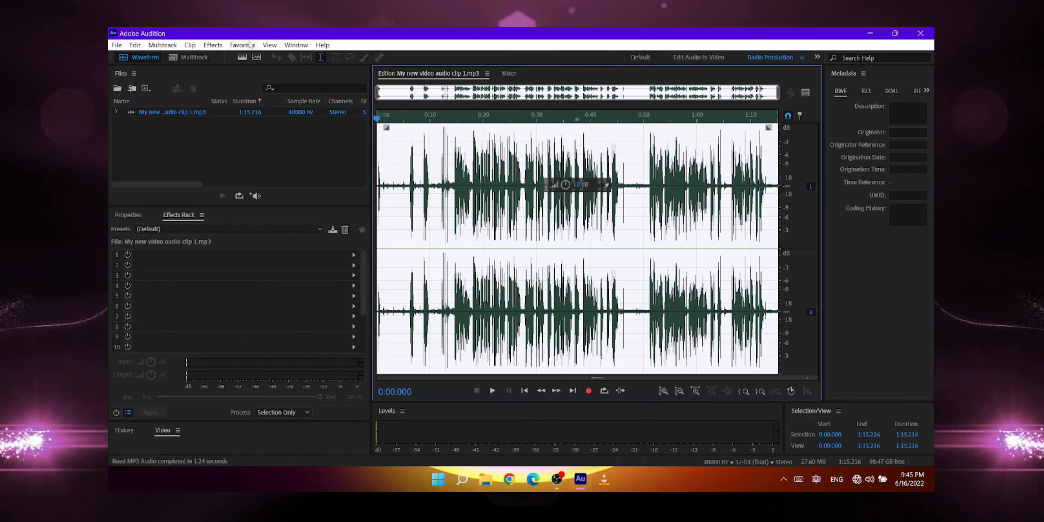
left_click(245, 46)
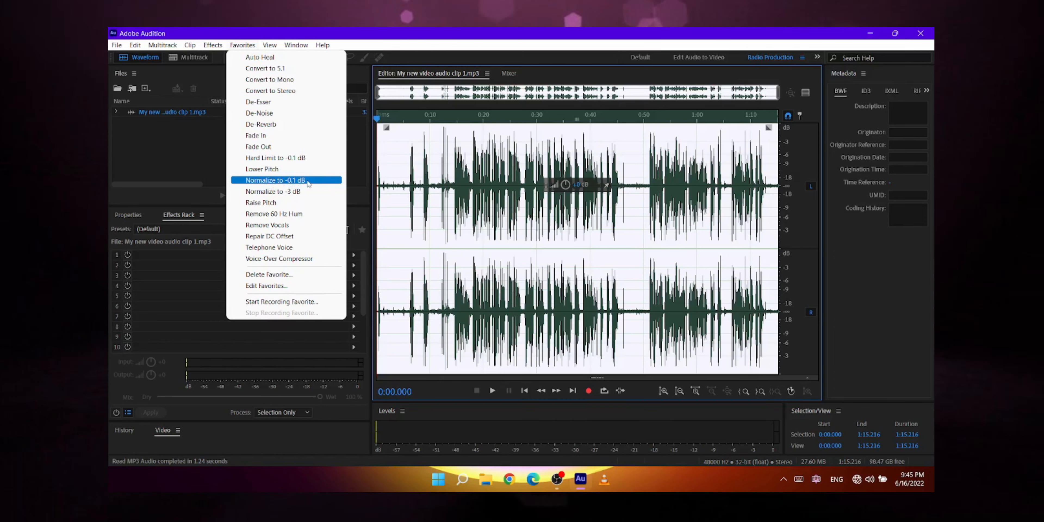
left_click(290, 181)
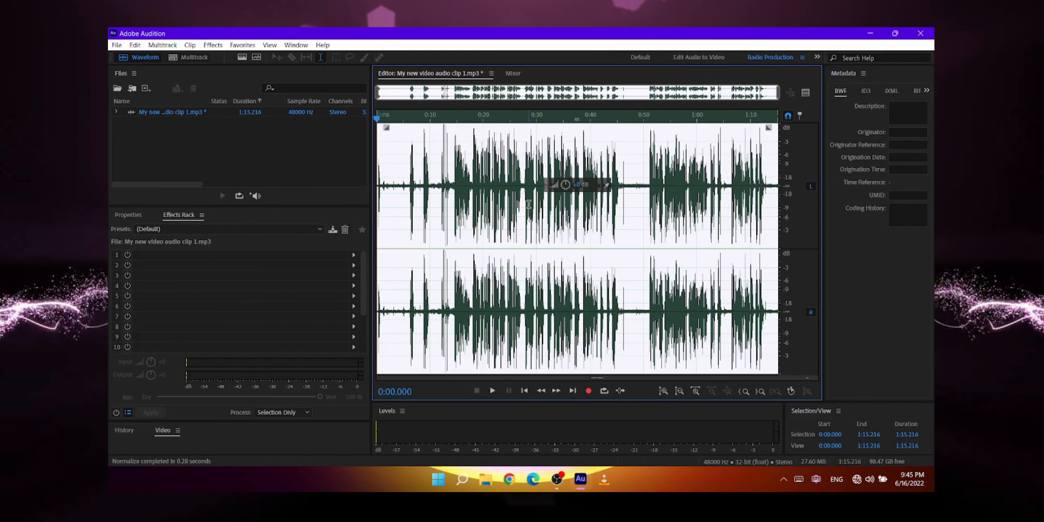
Apply Adaptive Noise Reduction to the whole normalized clip, keeping the (Default) preset.
left_click(214, 46)
left_click(214, 45)
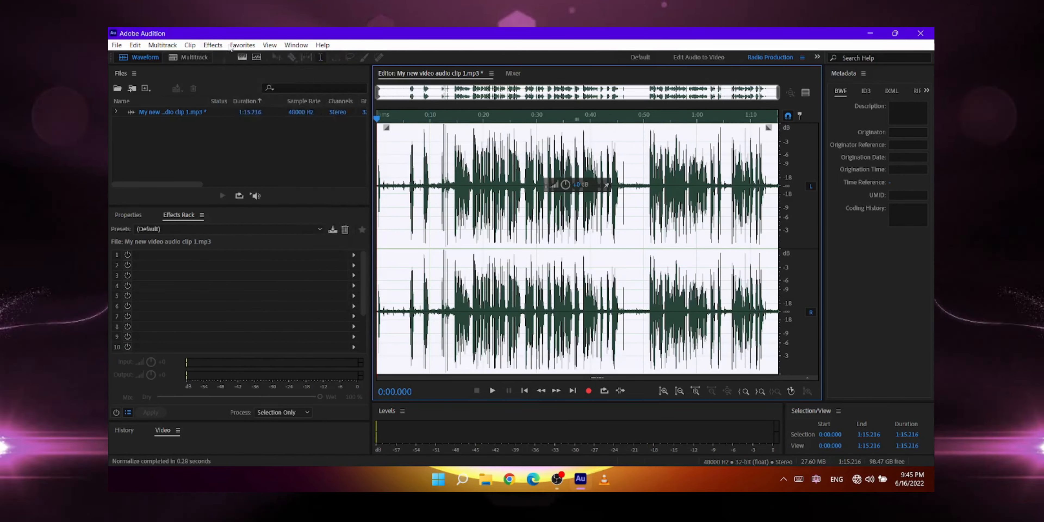
left_click(240, 45)
mouse_move(213, 45)
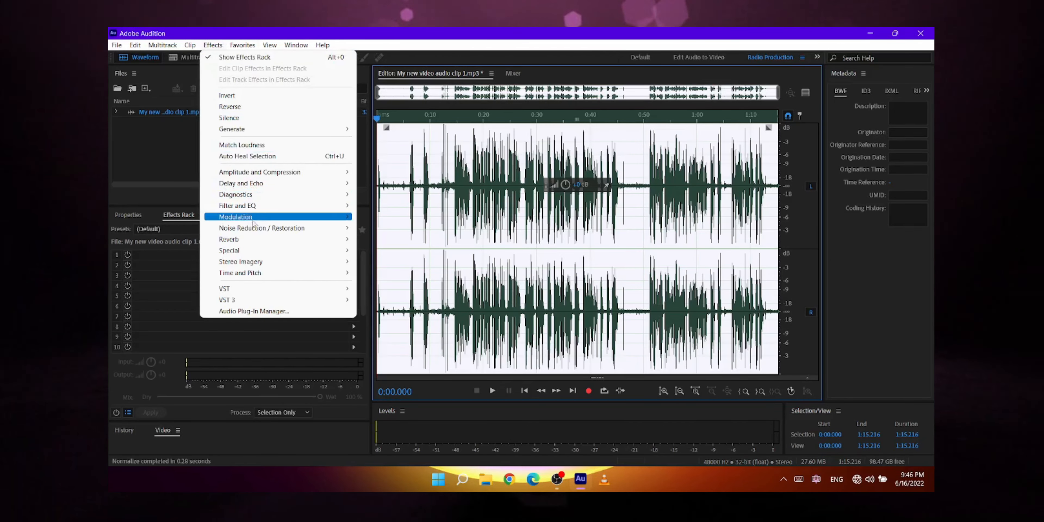
mouse_move(239, 230)
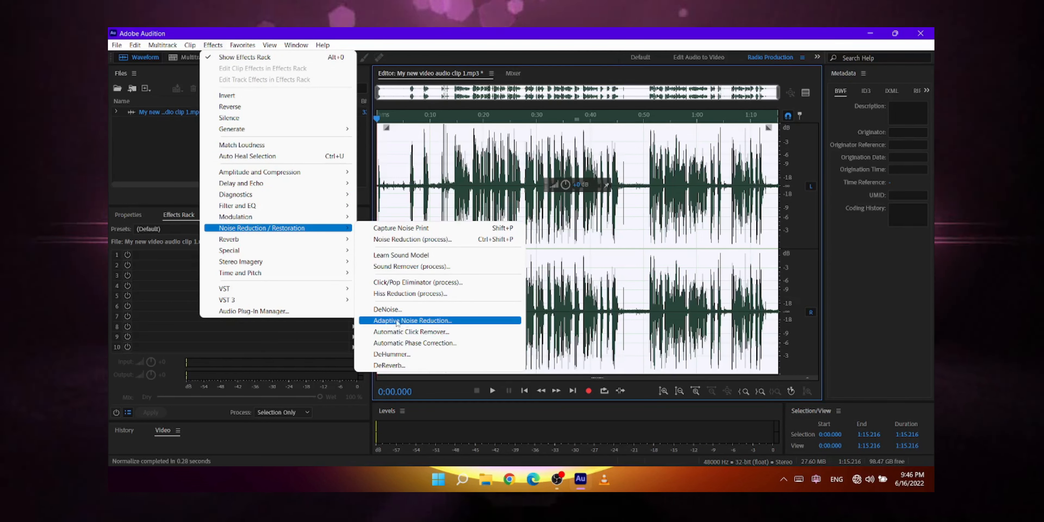
left_click(393, 321)
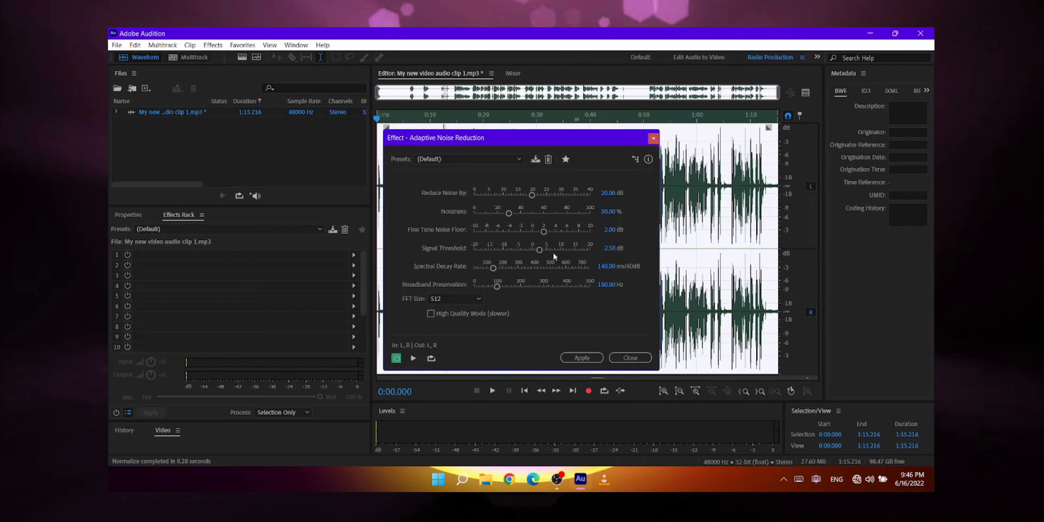
left_click(514, 159)
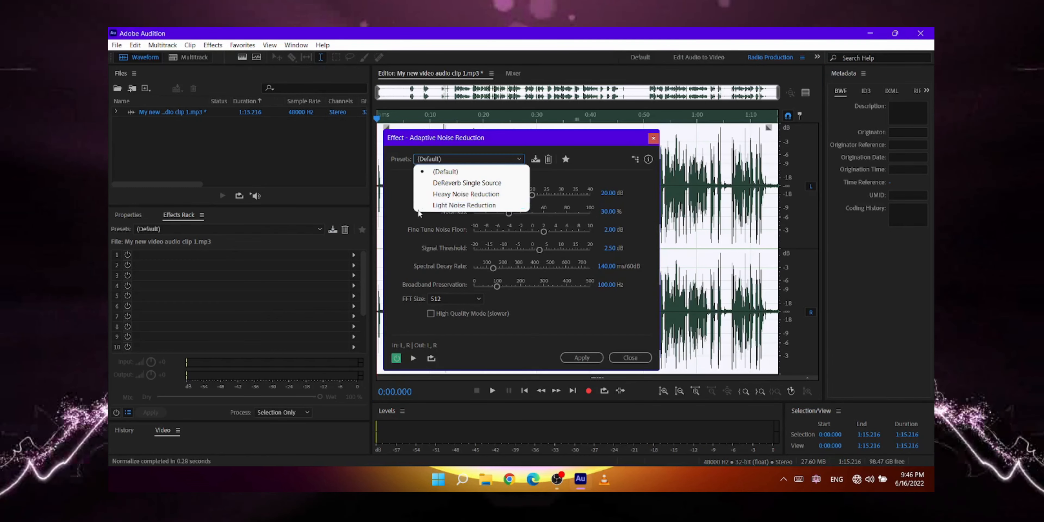
left_click(545, 347)
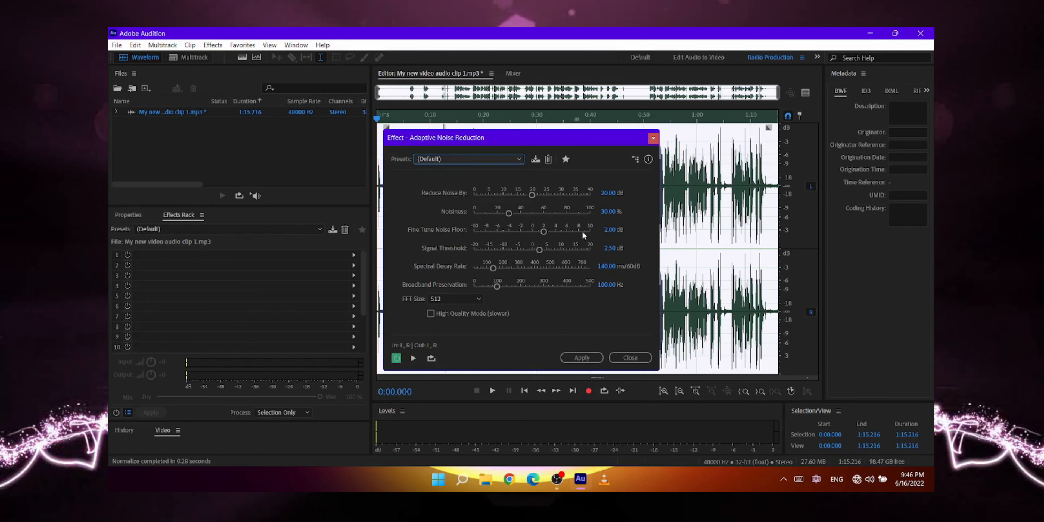
left_click(581, 358)
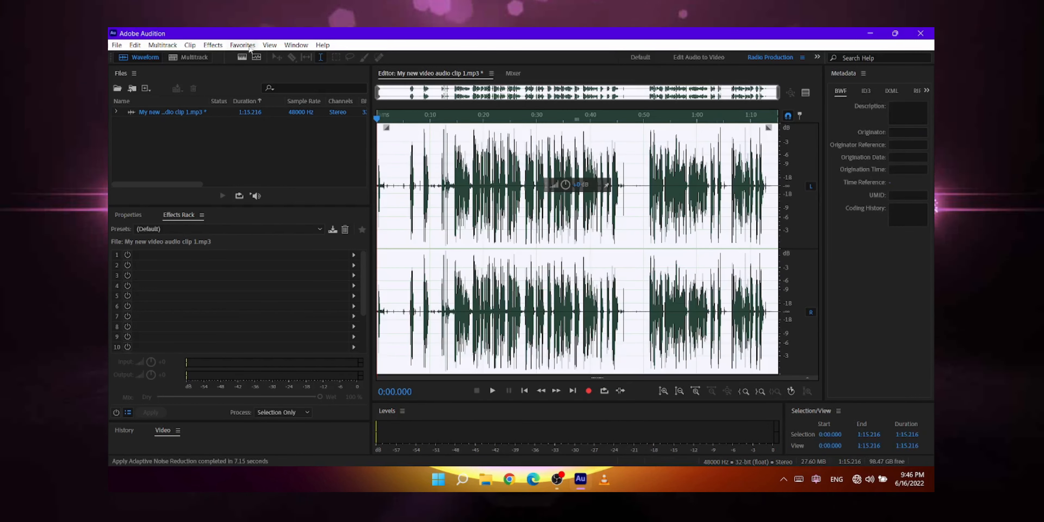
Apply the Parametric Equalizer with the Vocal Enhancer preset to the selected audio.
left_click(213, 45)
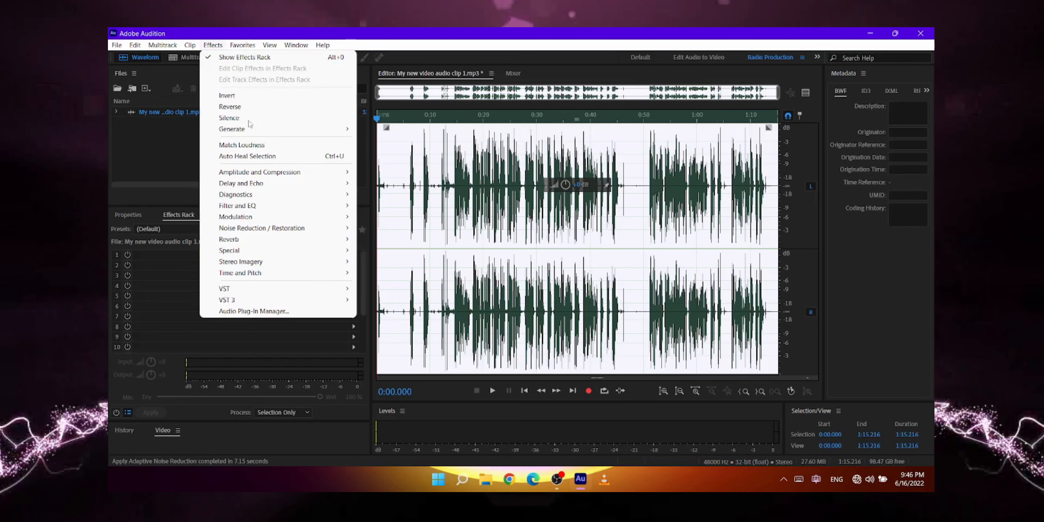
mouse_move(256, 206)
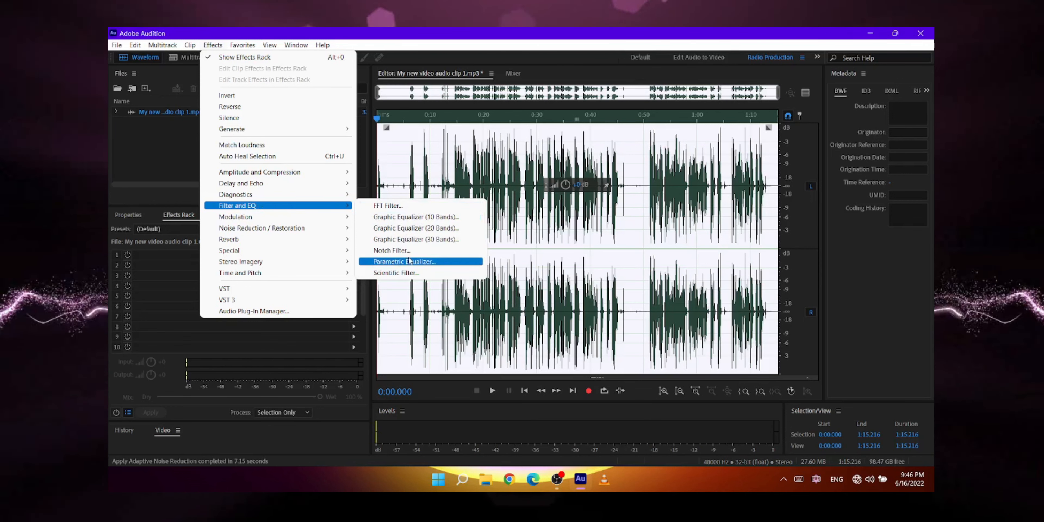
left_click(404, 250)
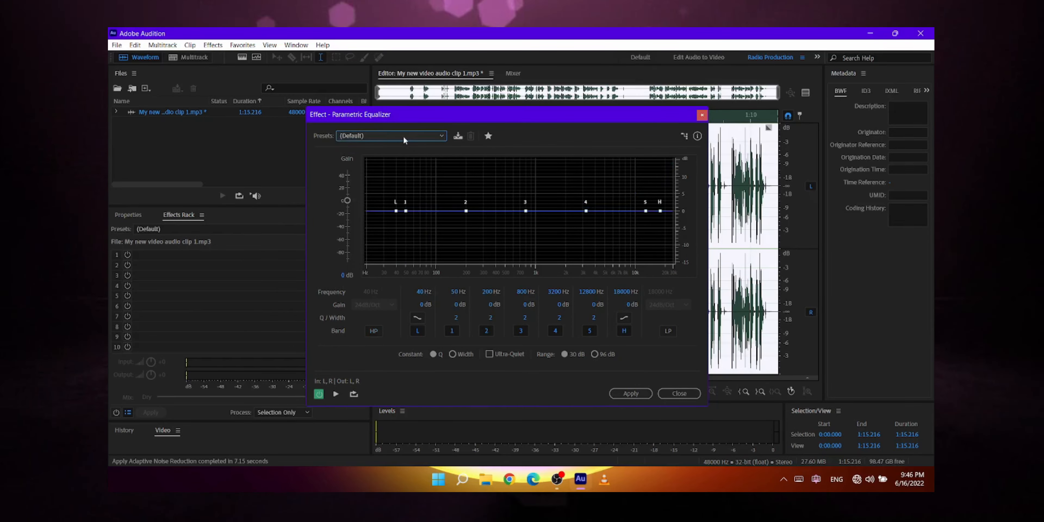
left_click(403, 136)
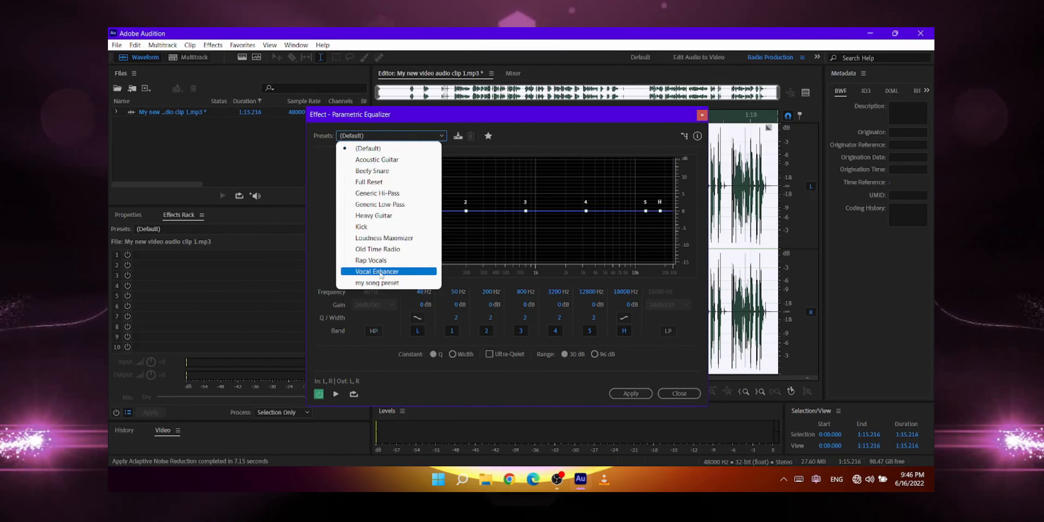
left_click(395, 272)
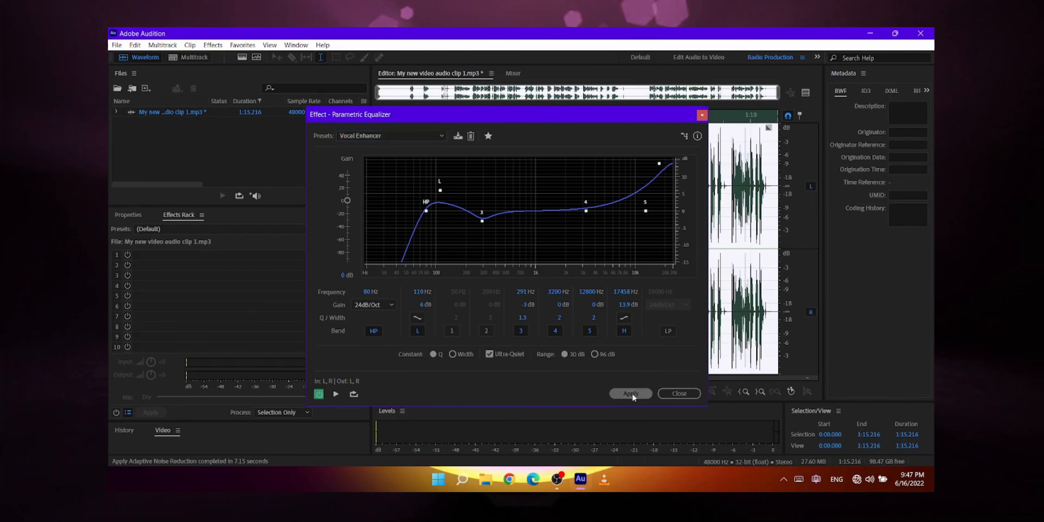
left_click(632, 393)
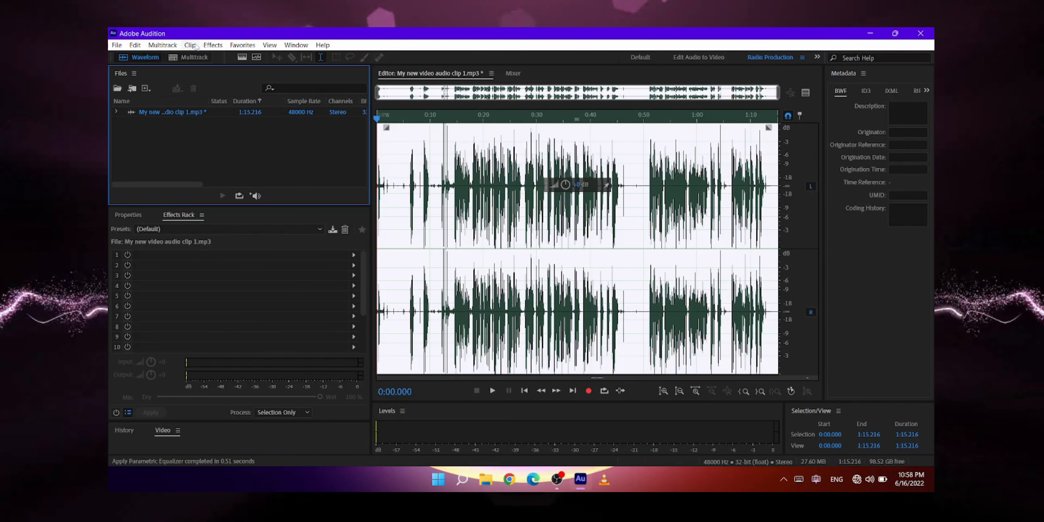
Apply the Hard Limiter to the selected audio with a maximum amplitude of -6.0 dB and an input boost of 0.0 dB.
left_click(213, 44)
mouse_move(245, 174)
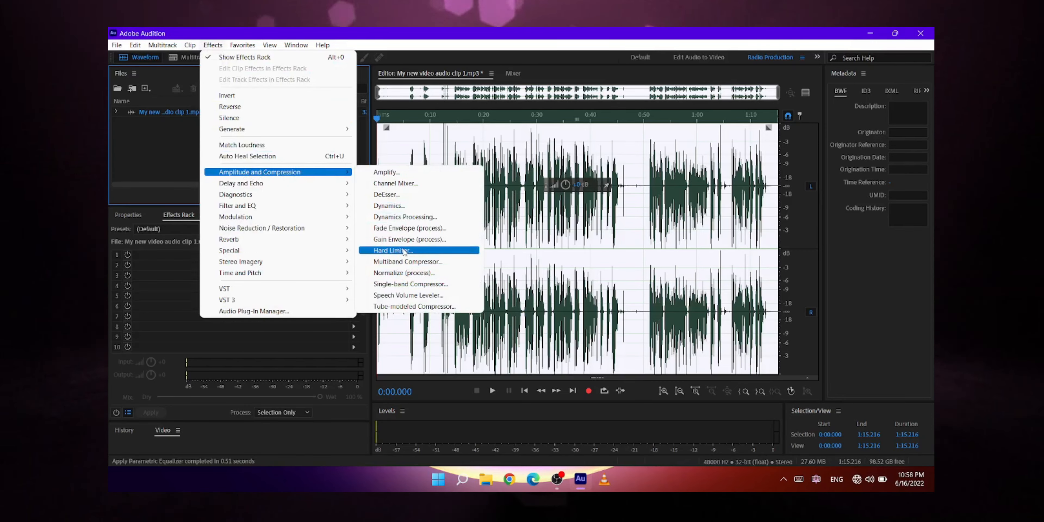
left_click(405, 251)
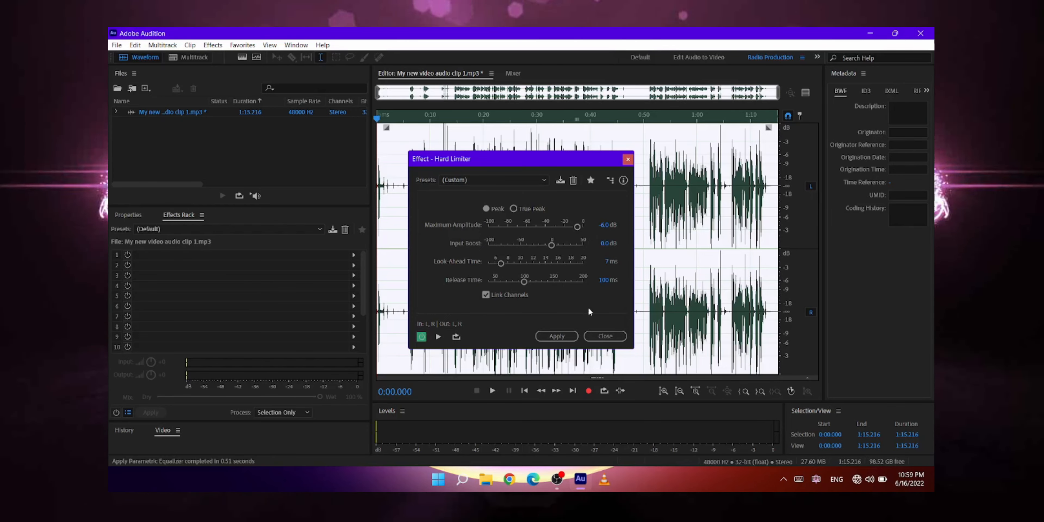
left_click(556, 336)
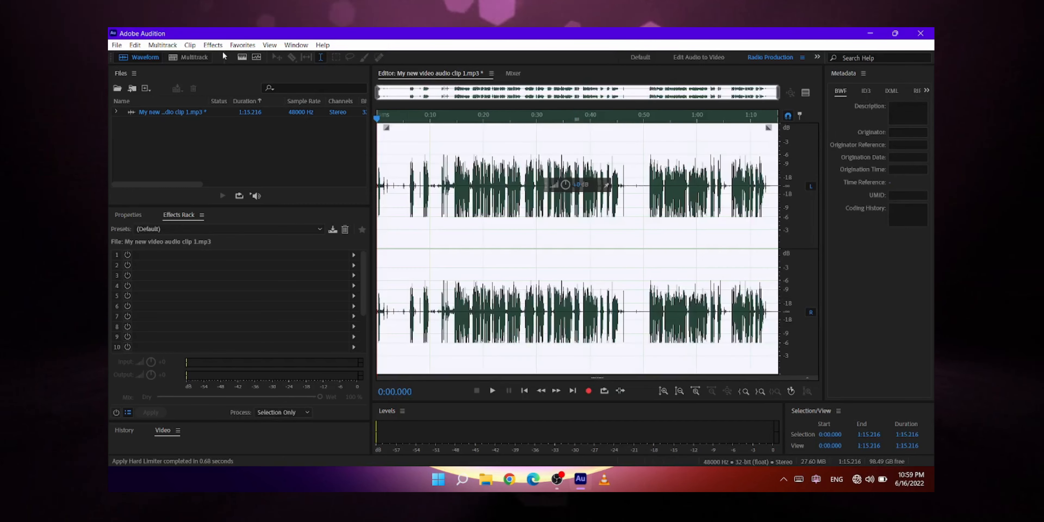
Run a second pass of Adaptive Noise Reduction with the (Default) preset on the limited audio.
left_click(213, 45)
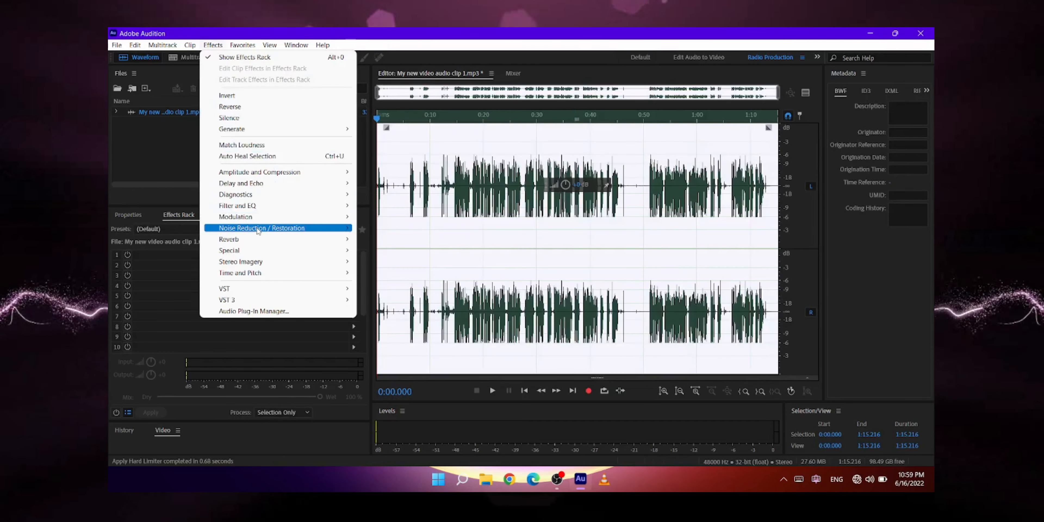
mouse_move(281, 230)
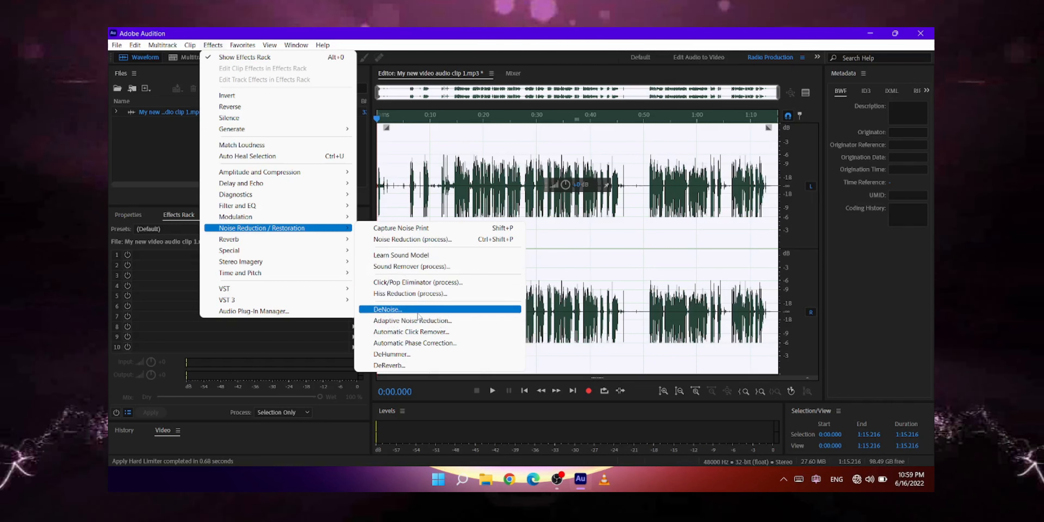
left_click(413, 321)
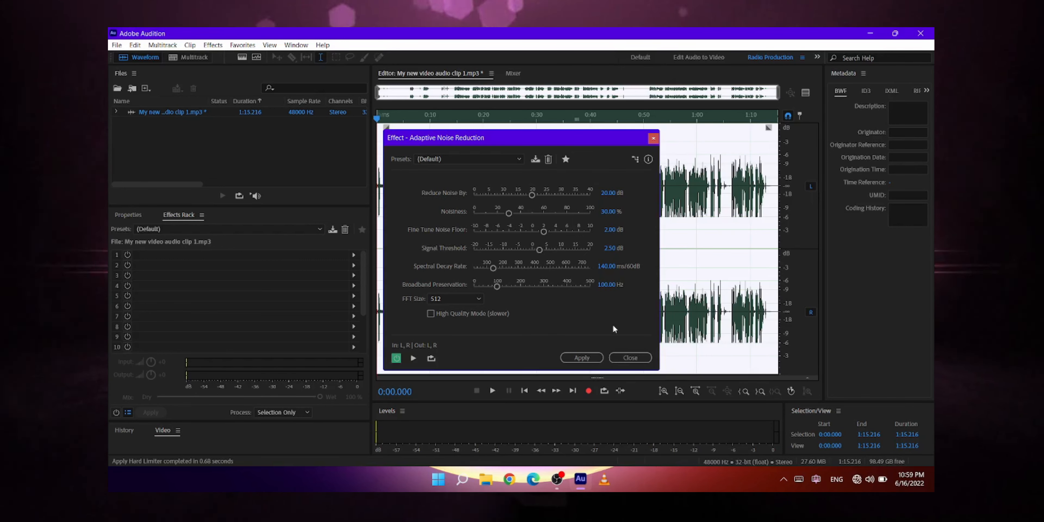
left_click(576, 358)
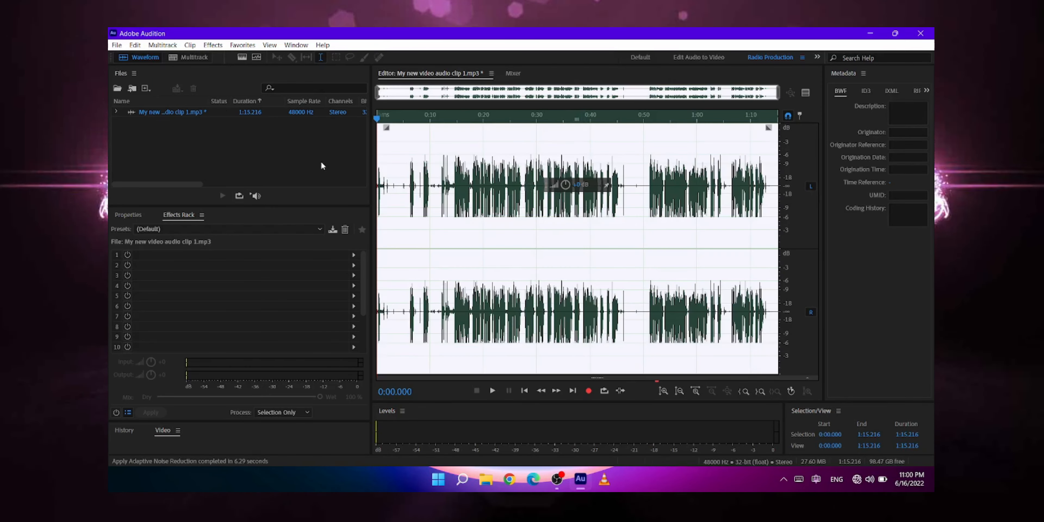
left_click(116, 45)
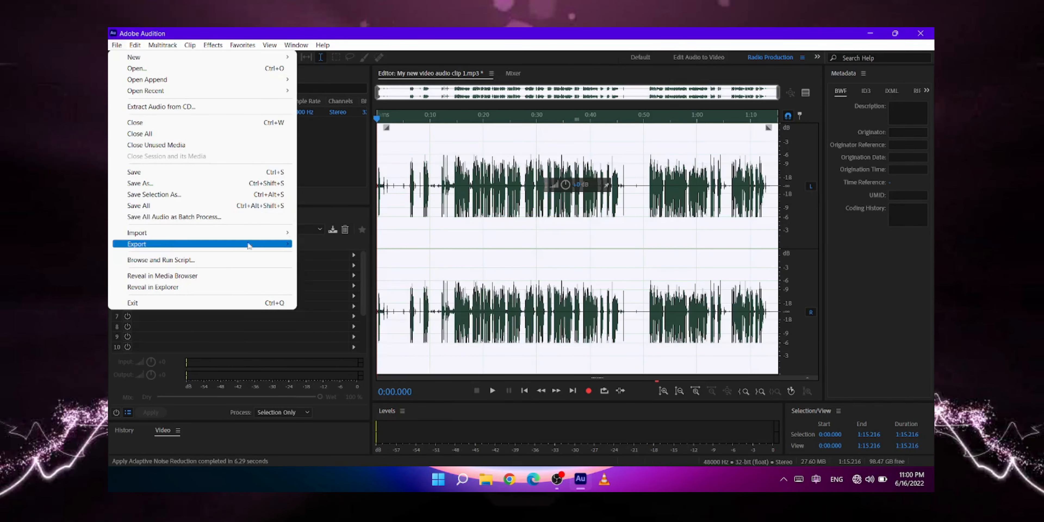
mouse_move(194, 244)
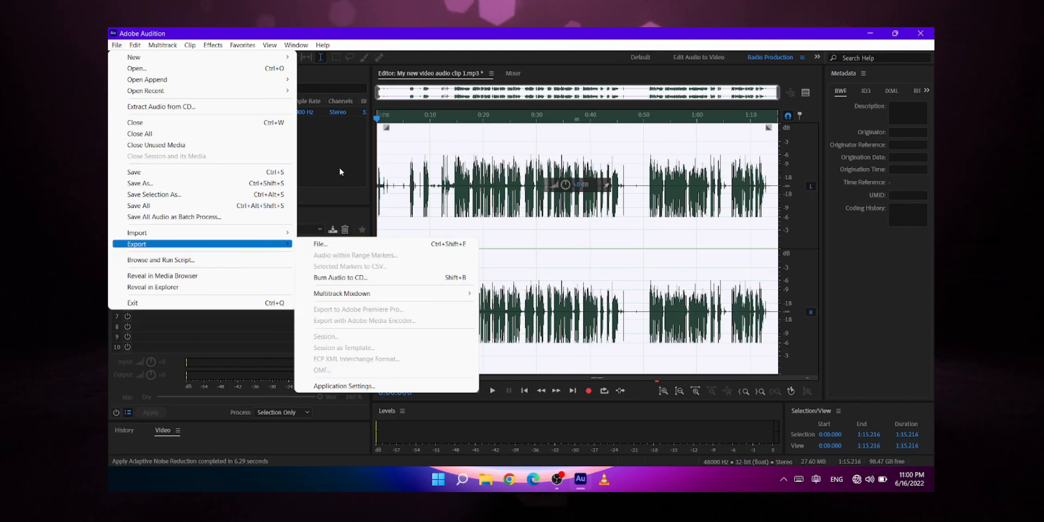
left_click(329, 152)
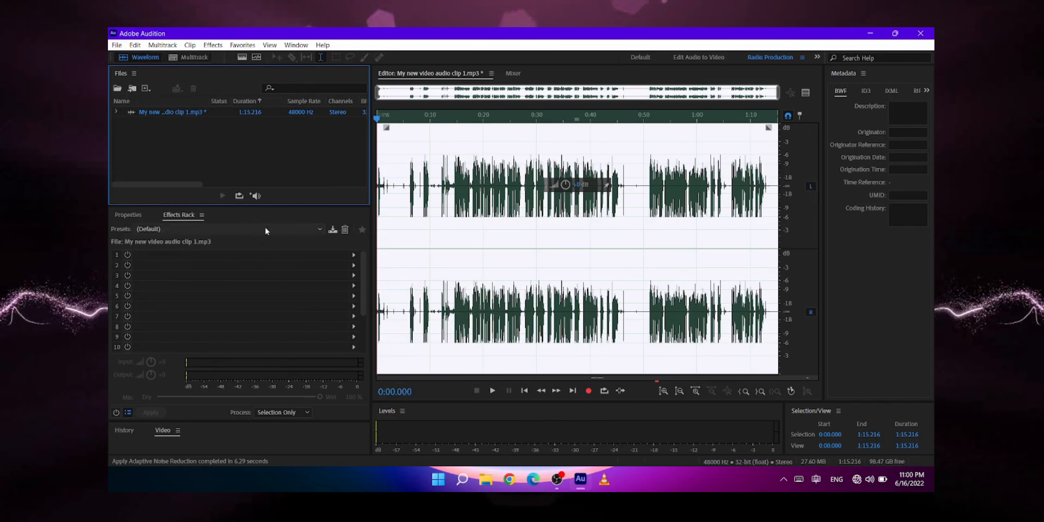